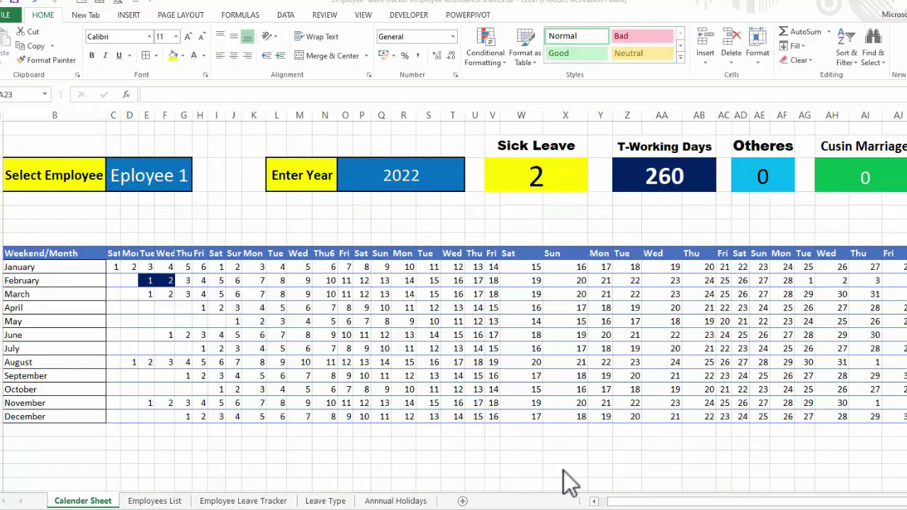
- Check the Select Employee list without changing it, then view the Employees List sheet of ten employees
{"action": "left_click", "coordinate": [159, 174]}
{"action": "left_click", "coordinate": [196, 187]}
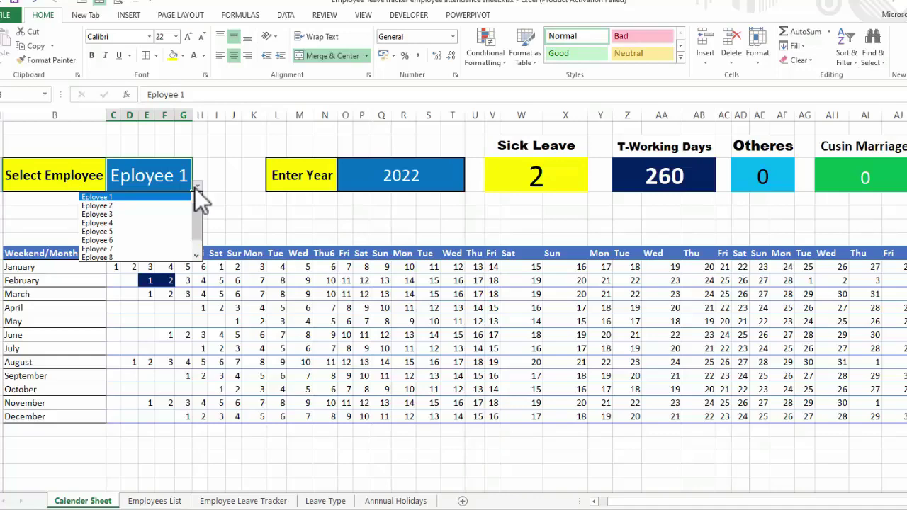
{"action": "left_click", "coordinate": [196, 187]}
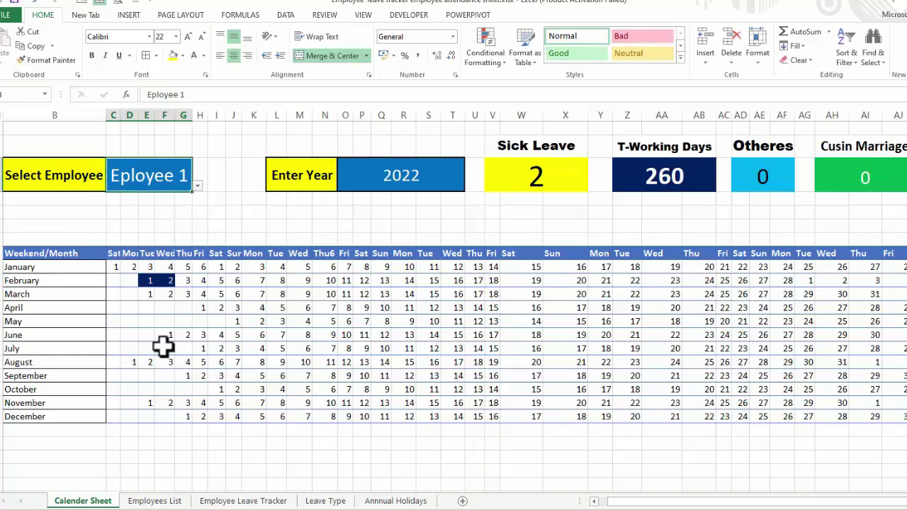
{"action": "left_click", "coordinate": [152, 500]}
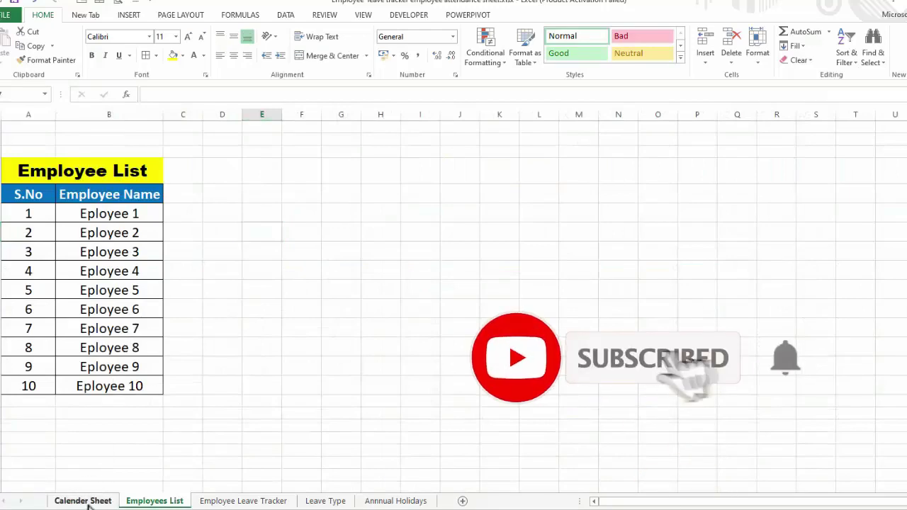
- Go from the Calender Sheet to the Employee Leave Tracker sheet to review each employee's leave records
{"action": "left_click", "coordinate": [85, 501]}
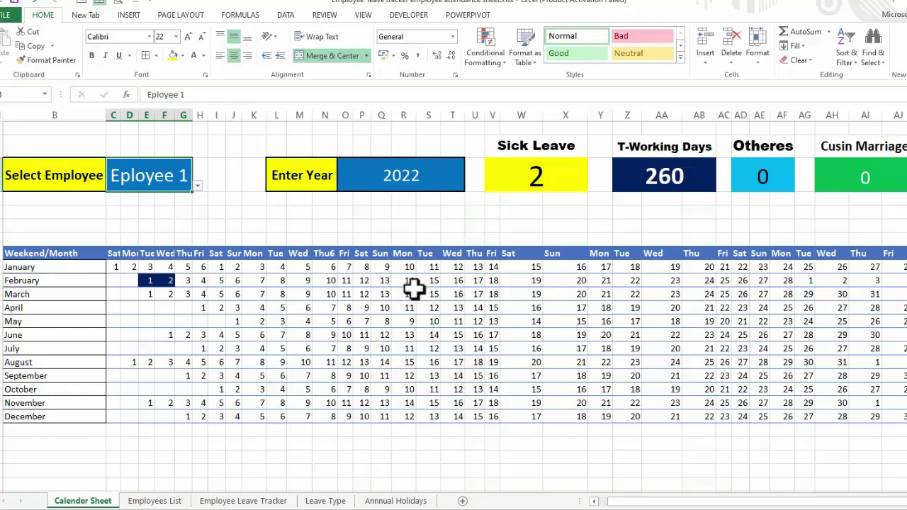
{"action": "left_click", "coordinate": [208, 501]}
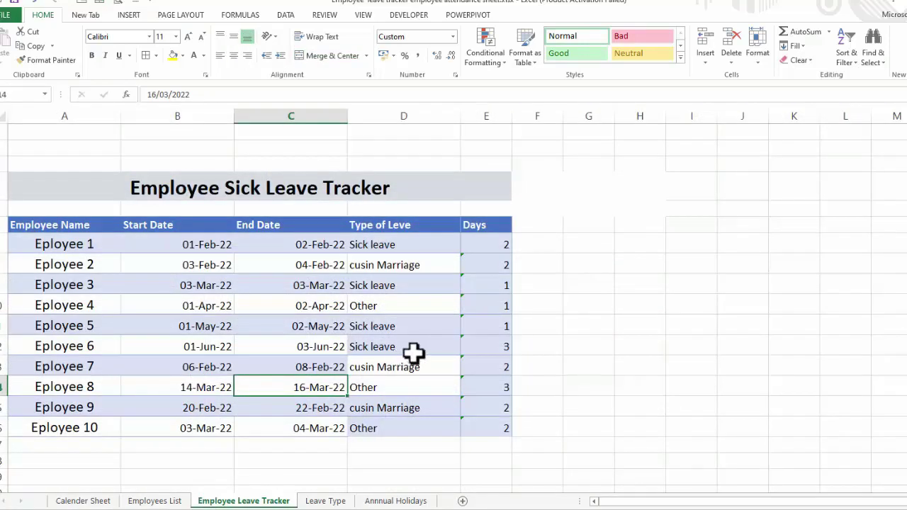
- Move to the Leave Type sheet listing Sick Leave, cusin Marriage and Other
{"action": "left_click", "coordinate": [627, 368]}
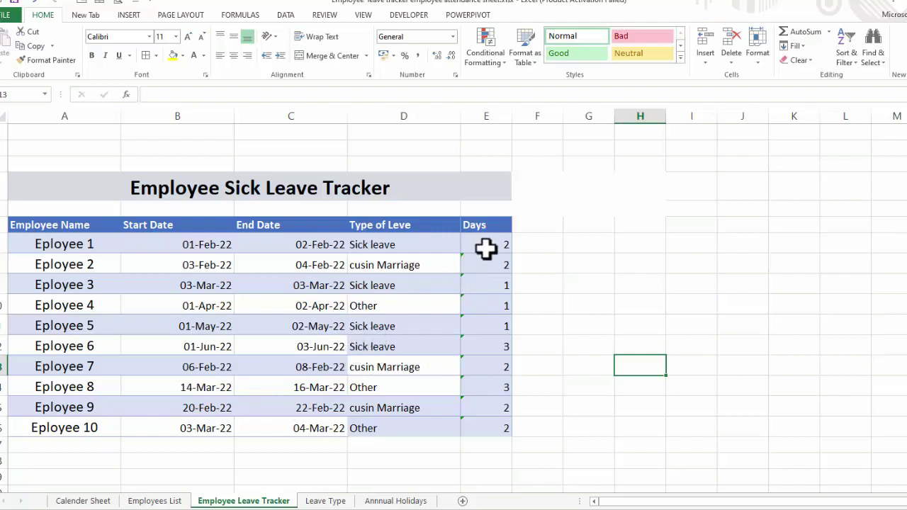
{"action": "left_click", "coordinate": [326, 500]}
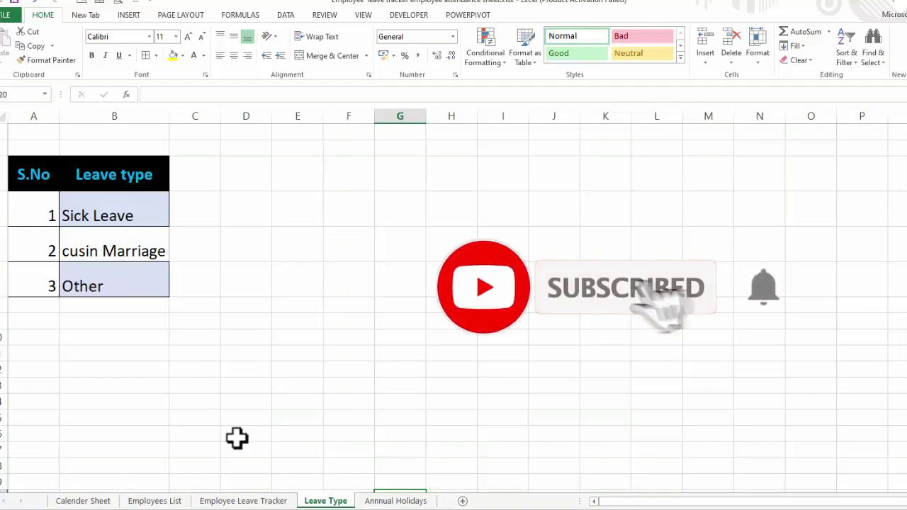
- View the 2022 Holidays Schedule on the Annnual Holidays sheet
{"action": "left_click", "coordinate": [266, 500]}
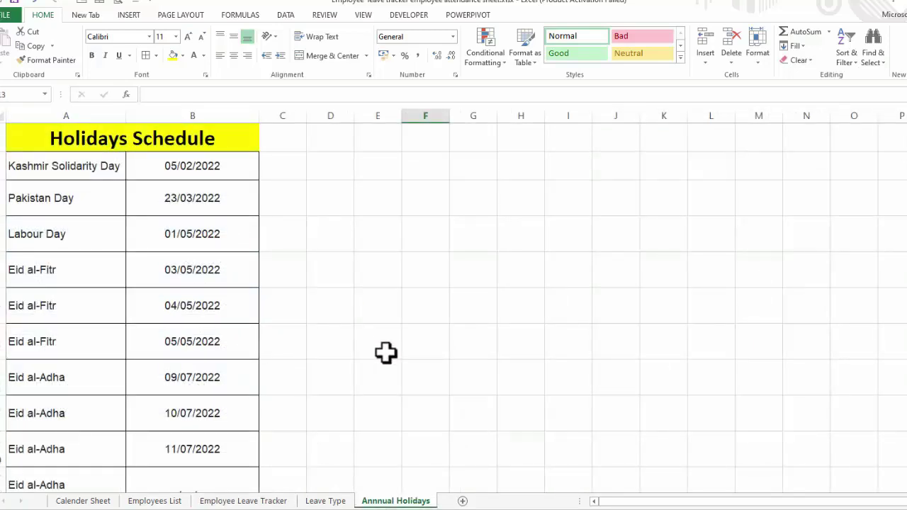
- Return to the Calender Sheet showing Eployee 1 with Sick Leave 2
{"action": "left_click", "coordinate": [83, 501]}
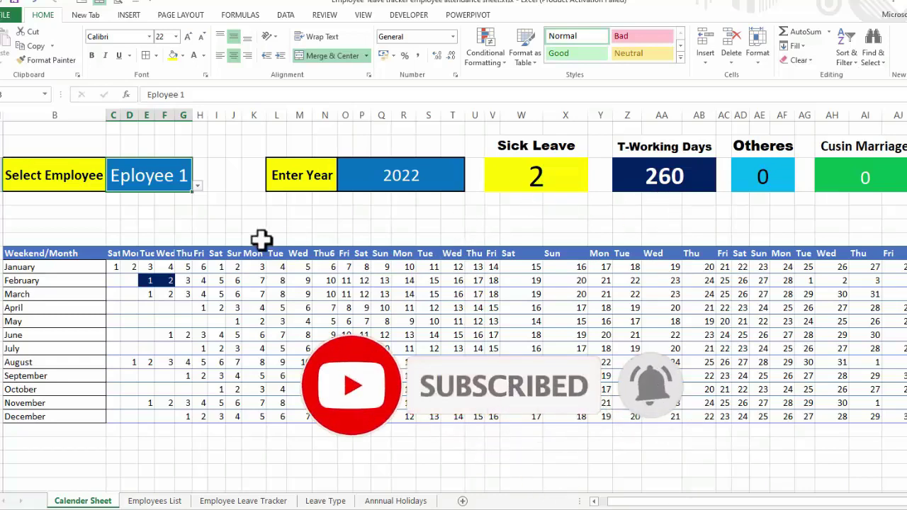
- Pick Eployee 6 in Select Employee so June 1–3 highlight and Sick Leave totals 3
{"action": "left_click", "coordinate": [198, 185]}
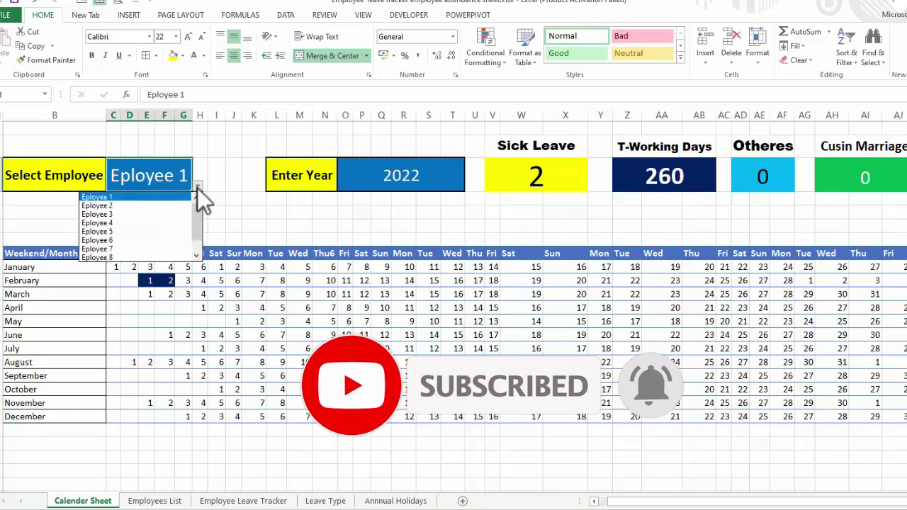
{"action": "left_click", "coordinate": [147, 239]}
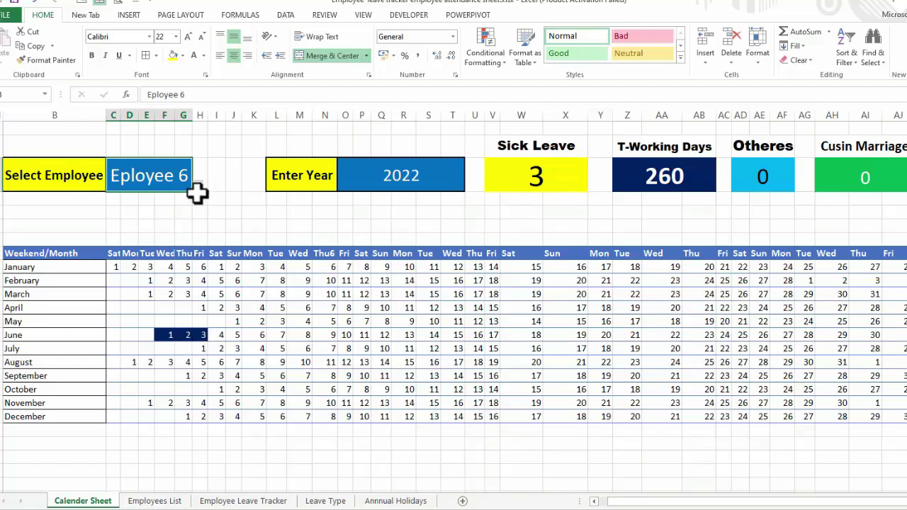
{"action": "left_click_drag", "start_coordinate": [197, 188], "coordinate": [237, 249]}
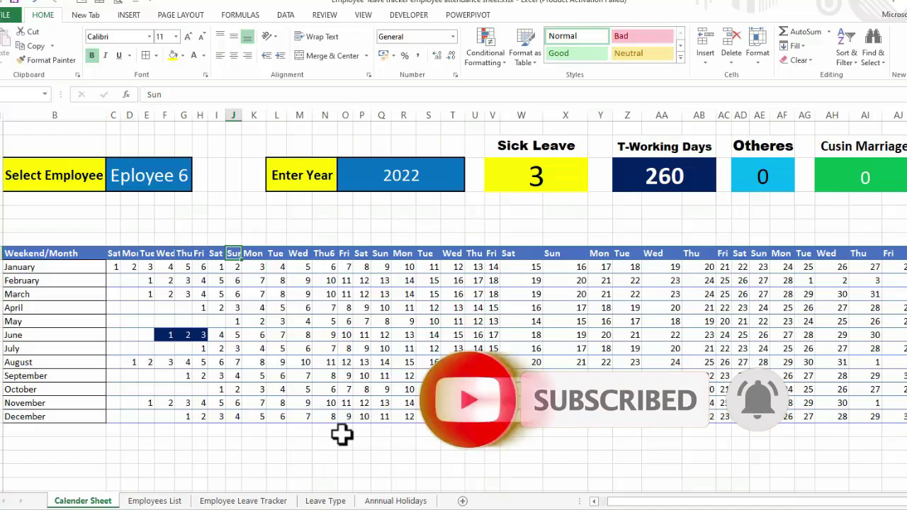
{"action": "left_click", "coordinate": [330, 403]}
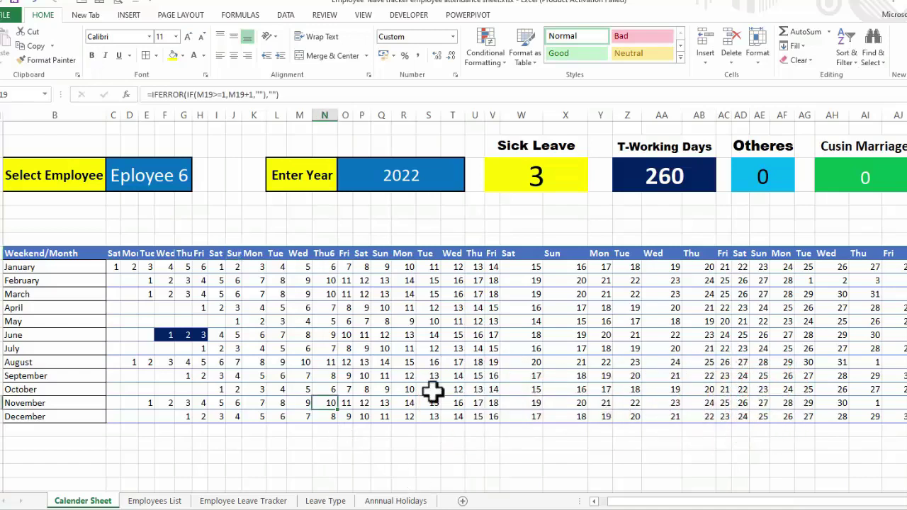